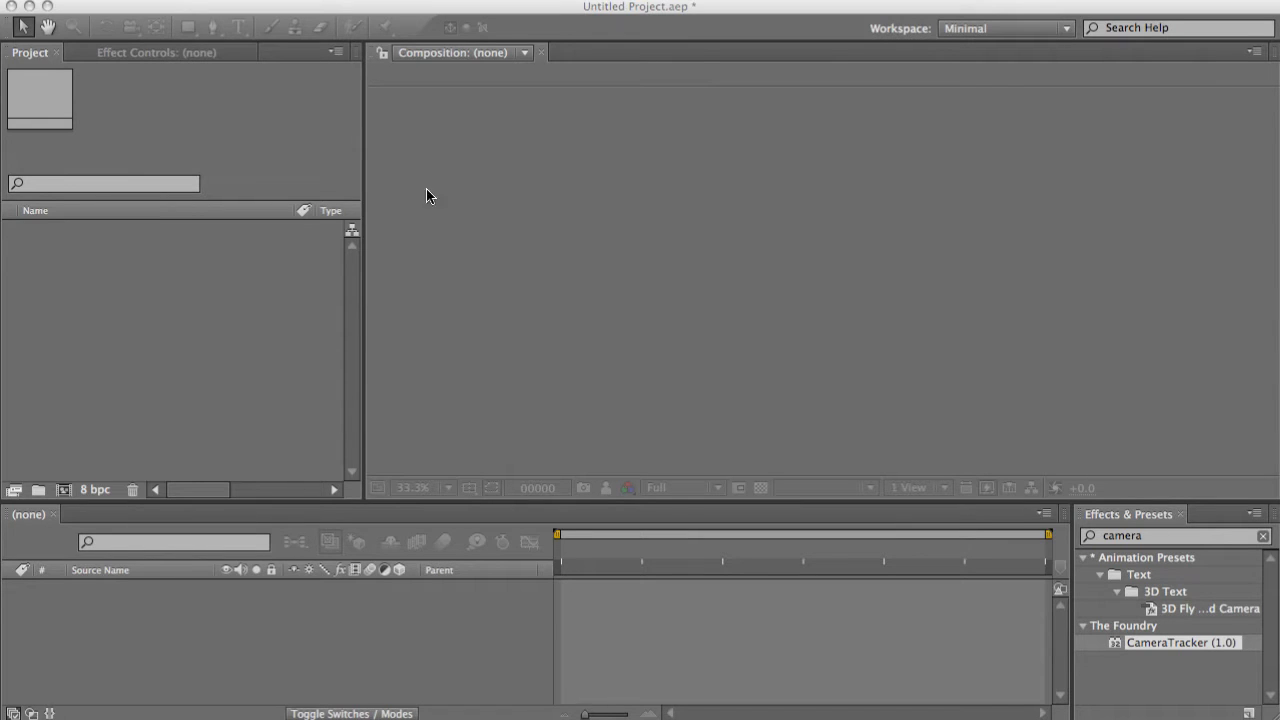
Import the recent footage sequence top_08_bg_v02.[0200-0350].tga with its alpha channel ignored.
right_click(176, 280)
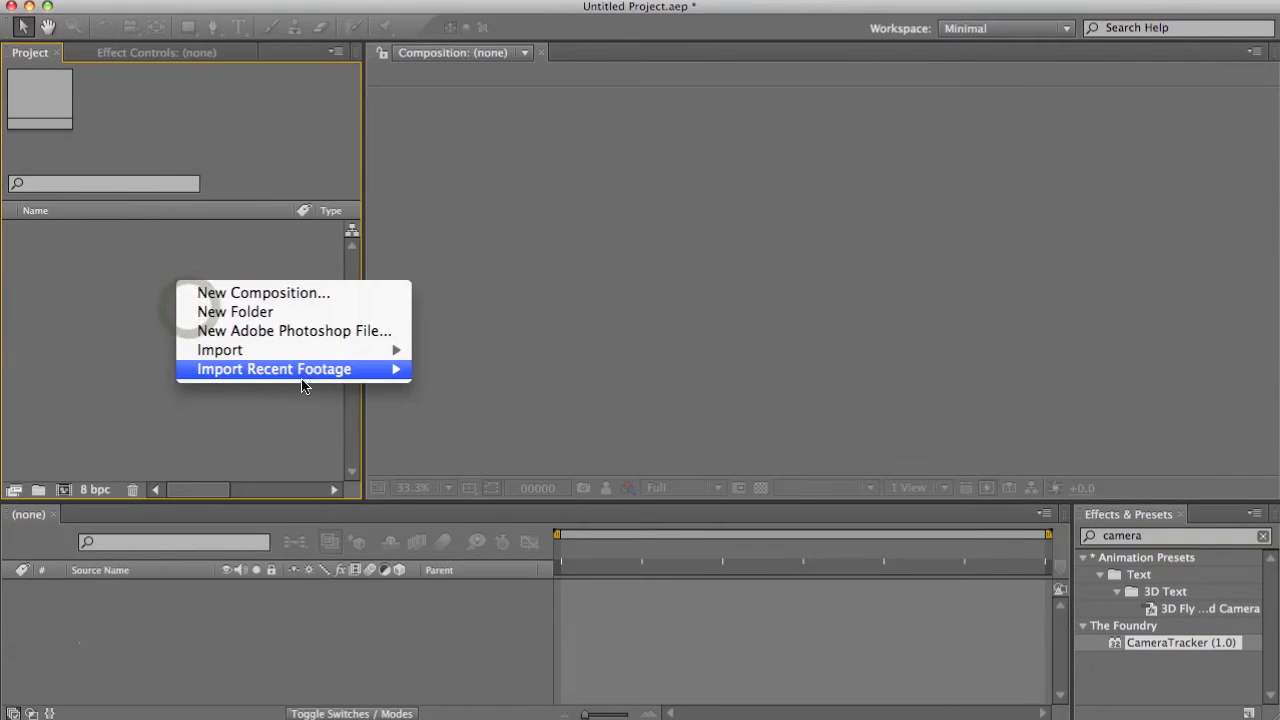
mouse_move(327, 372)
click(474, 376)
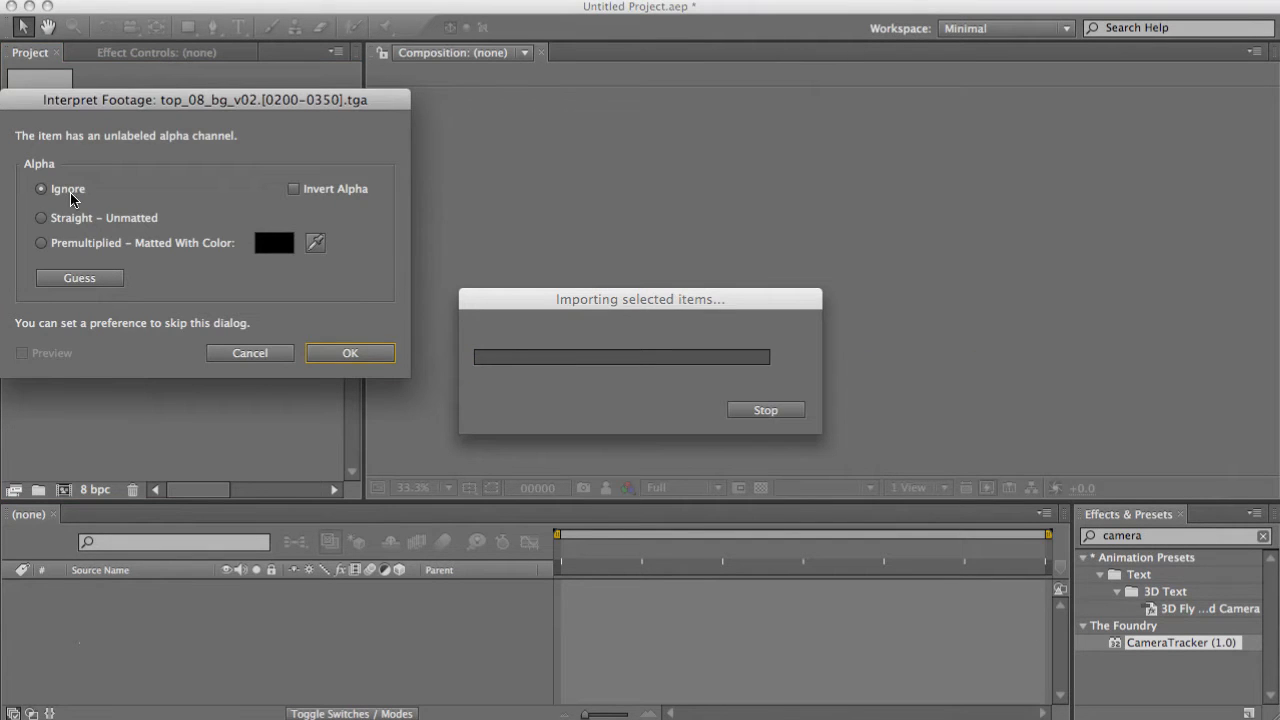
click(378, 351)
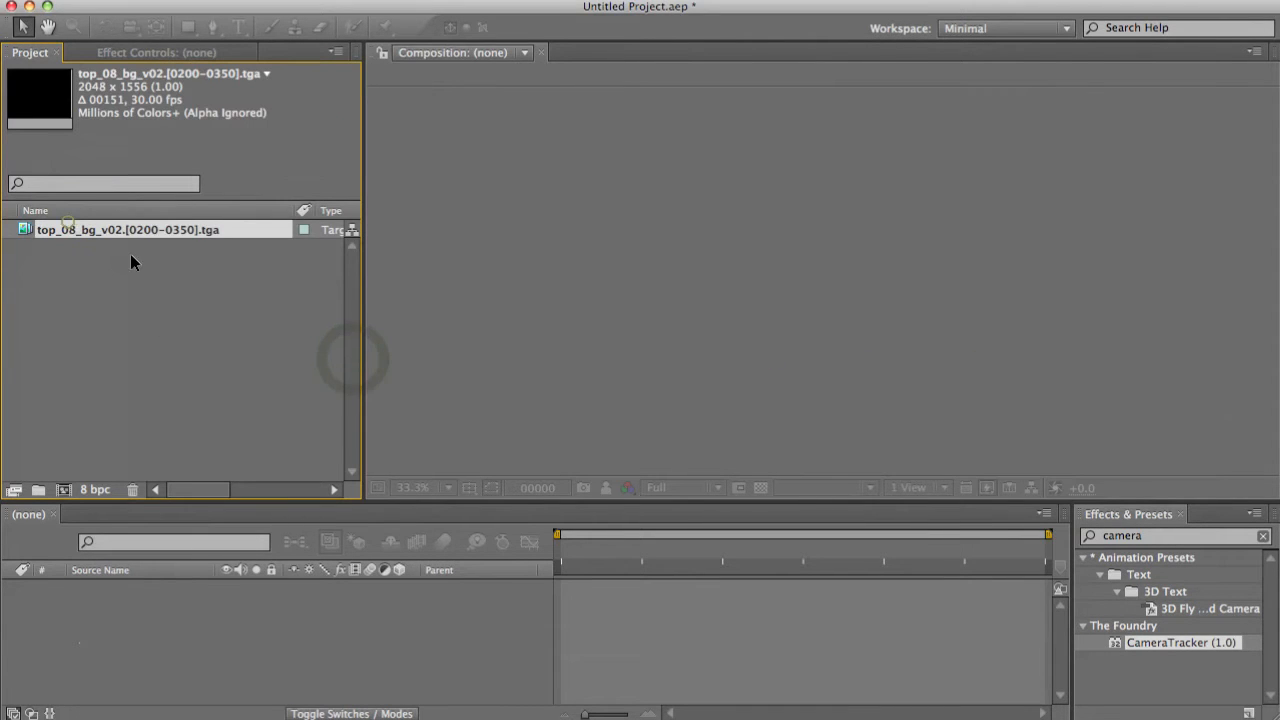
Create a composition from the imported TGA sequence and apply the CameraTracker effect to its layer.
drag(128, 233, 760, 348)
drag(1197, 648, 800, 273)
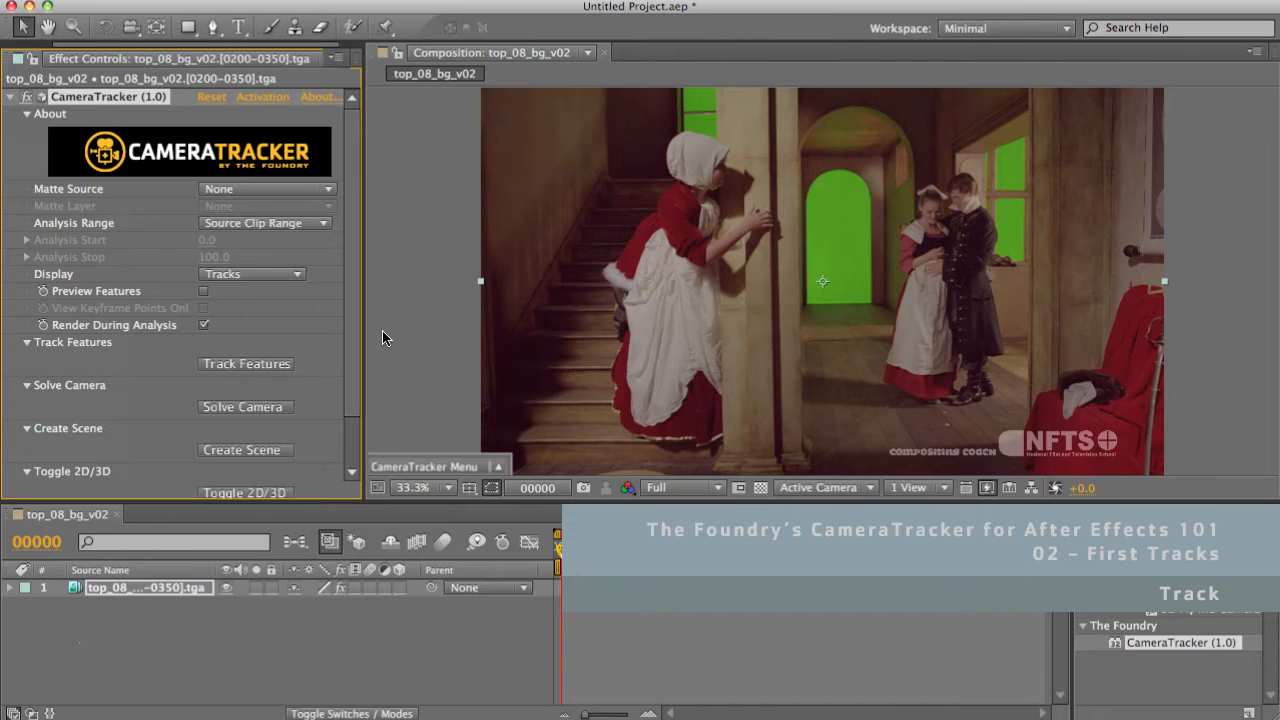
Track the features of the clip with CameraTracker and solve the camera.
click(271, 365)
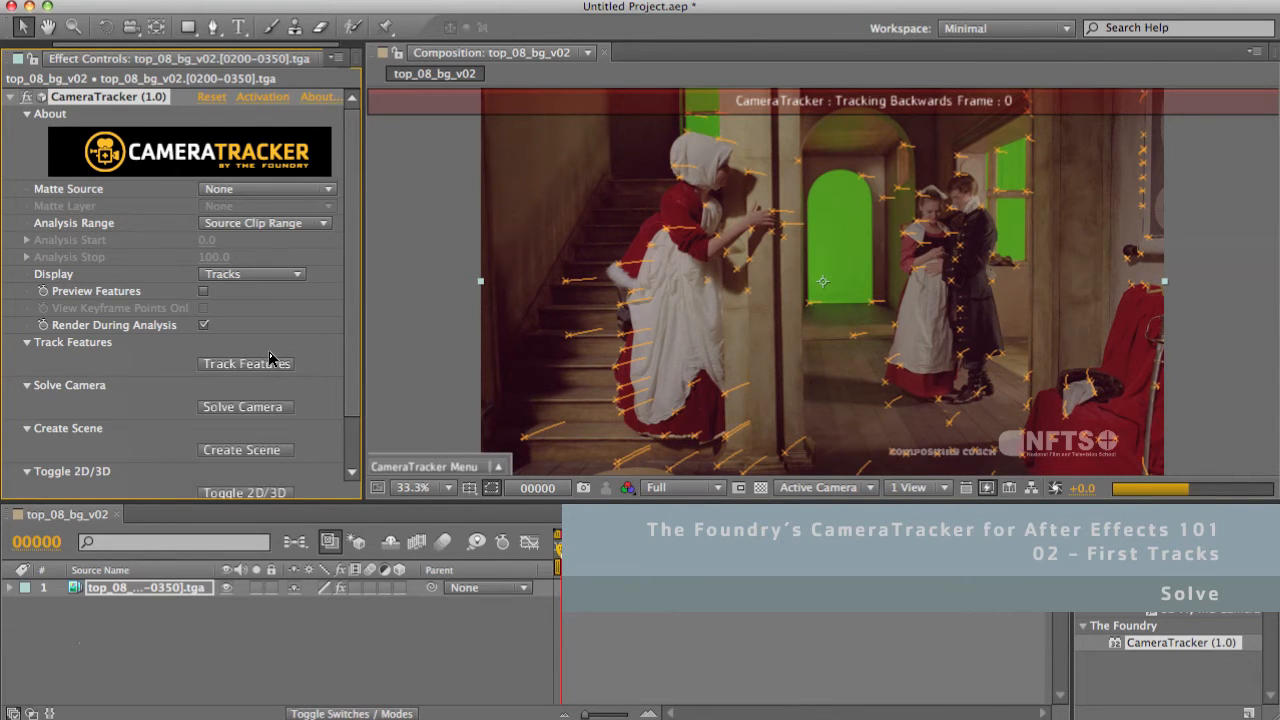
click(262, 412)
scroll(212, 408, down, 3)
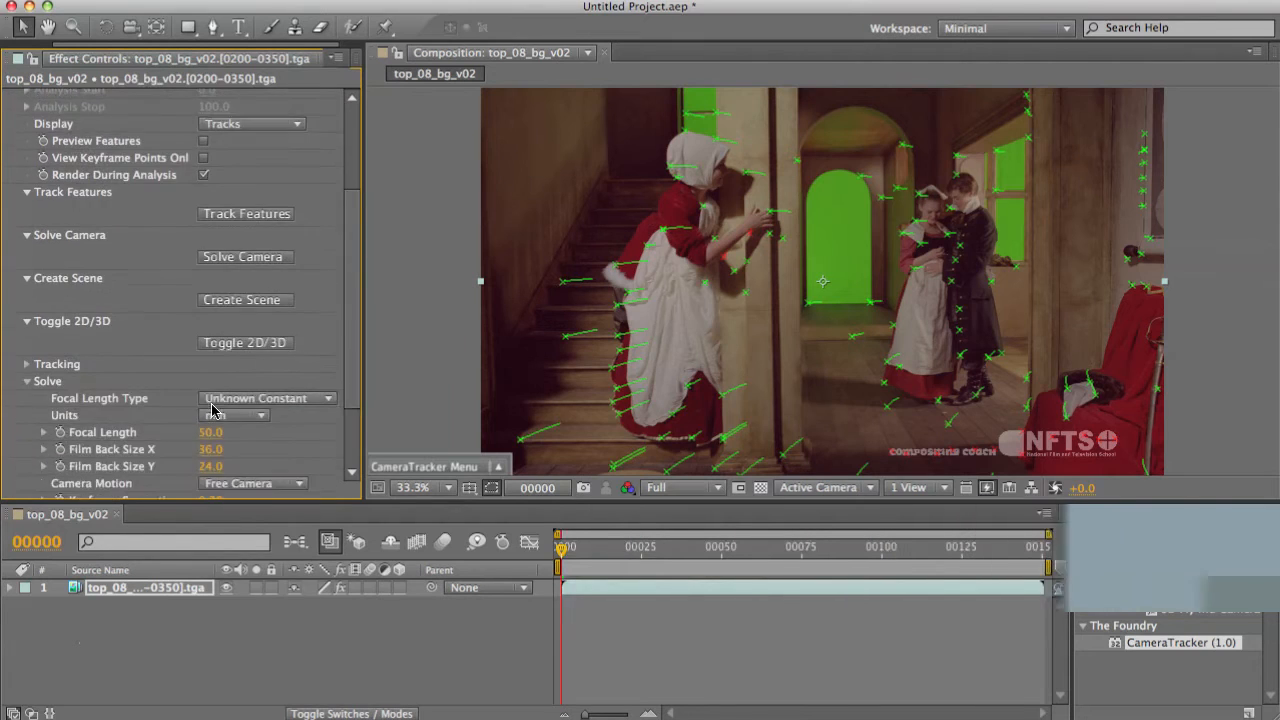
scroll(212, 408, down, 2)
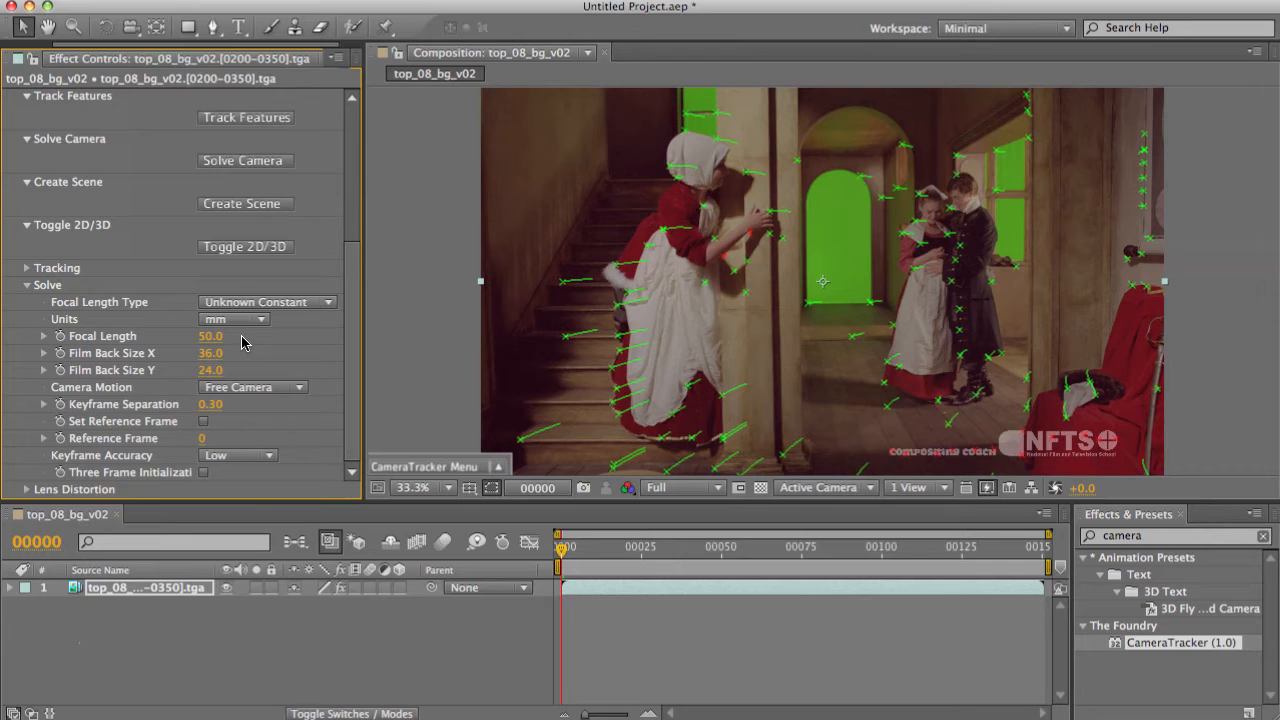
scroll(262, 412, up, 5)
click(262, 412)
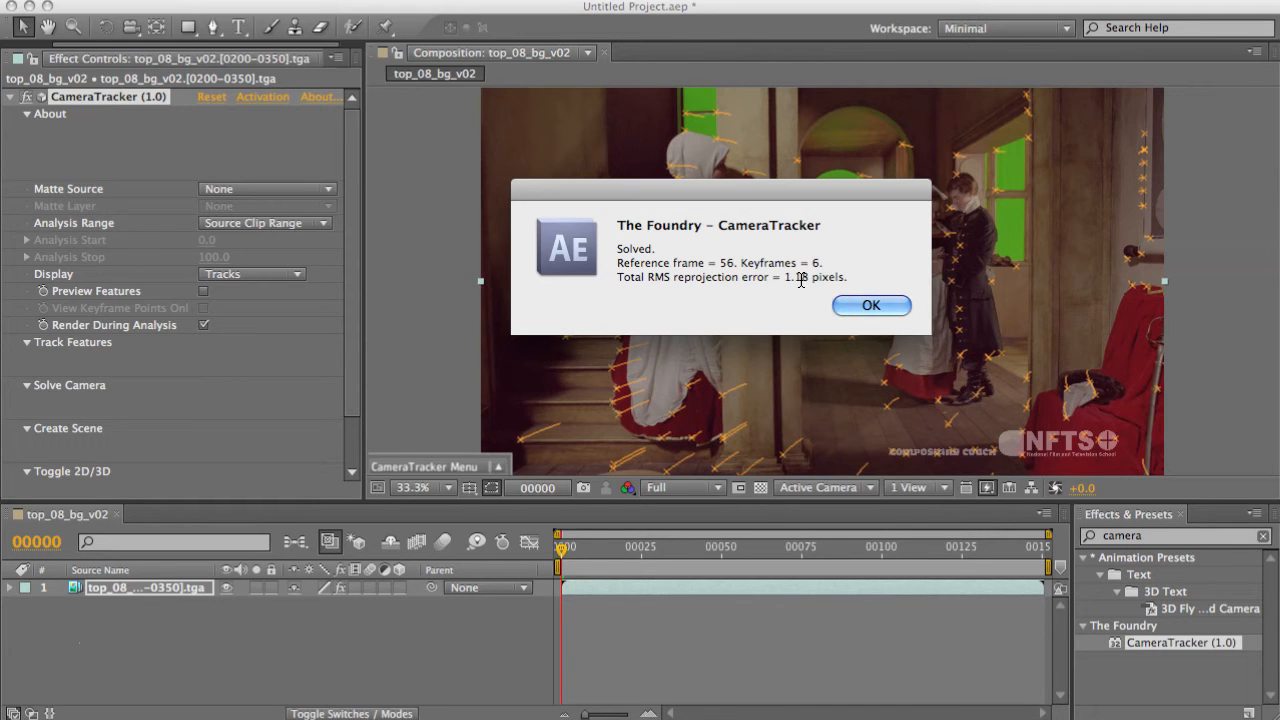
click(880, 305)
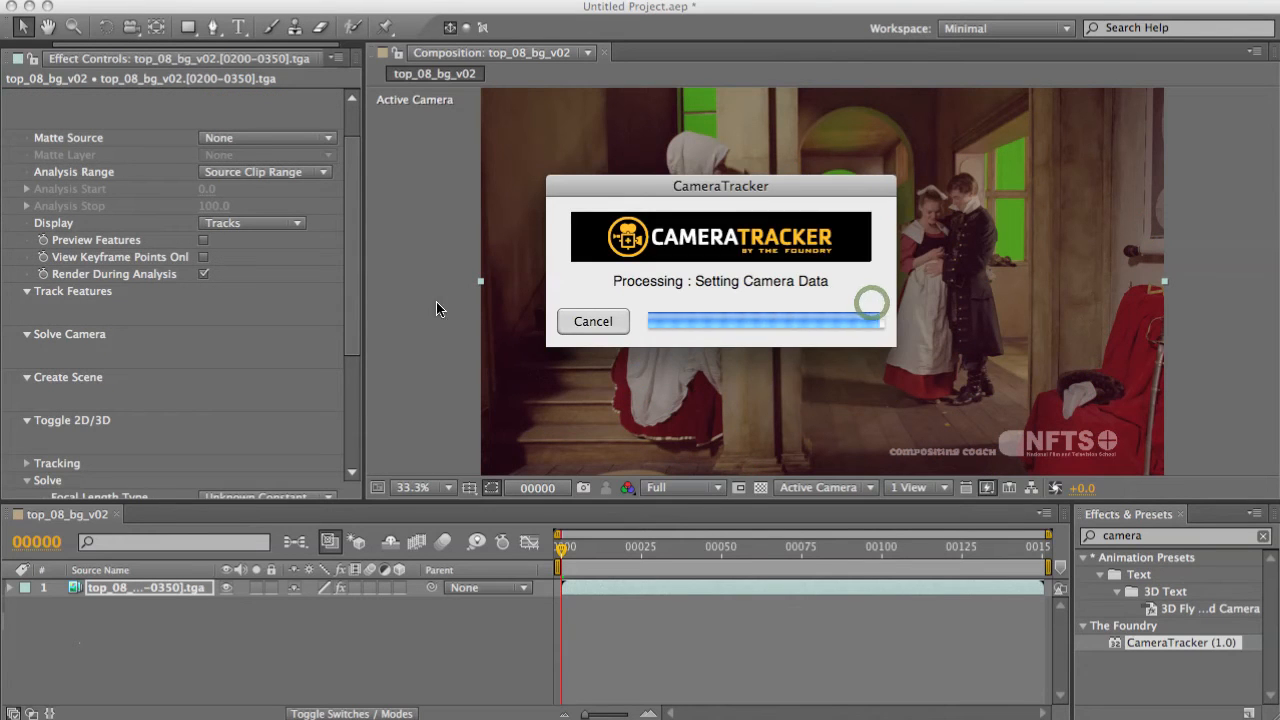
Enable Set Reference Frame with the reference frame at 0 and solve the camera again.
scroll(350, 433, down, 4)
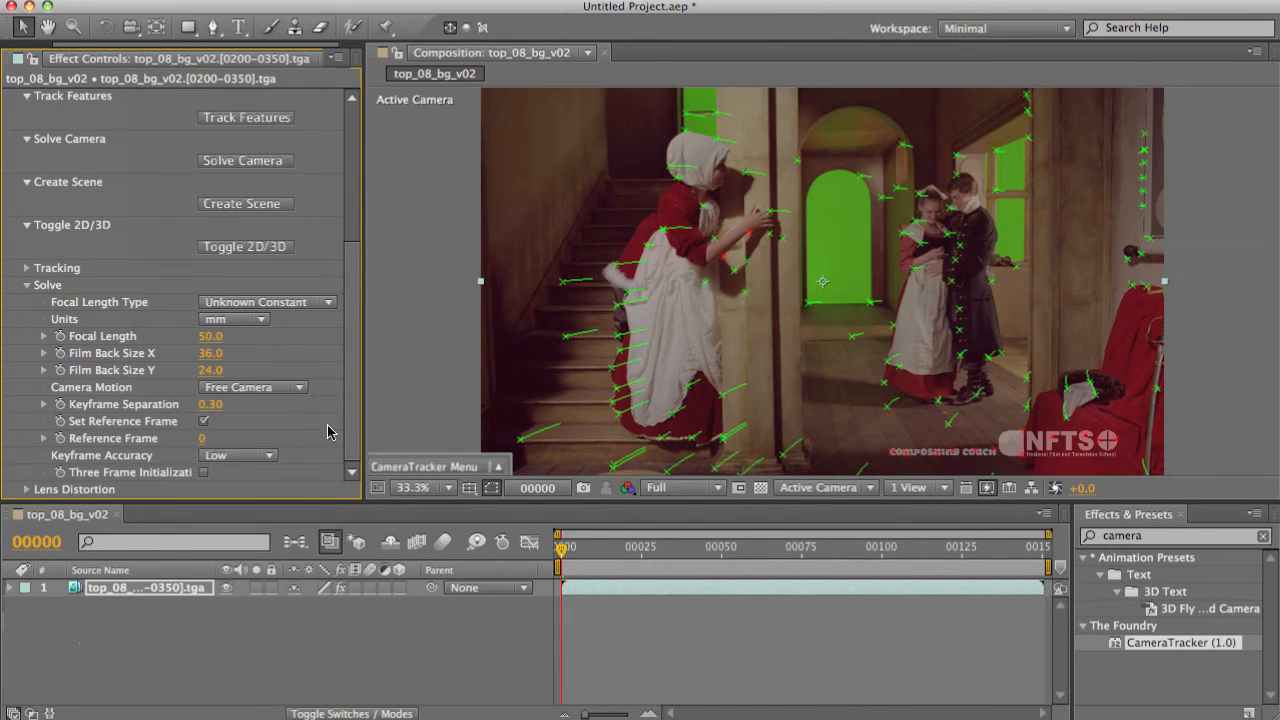
drag(352, 427, 352, 343)
click(268, 317)
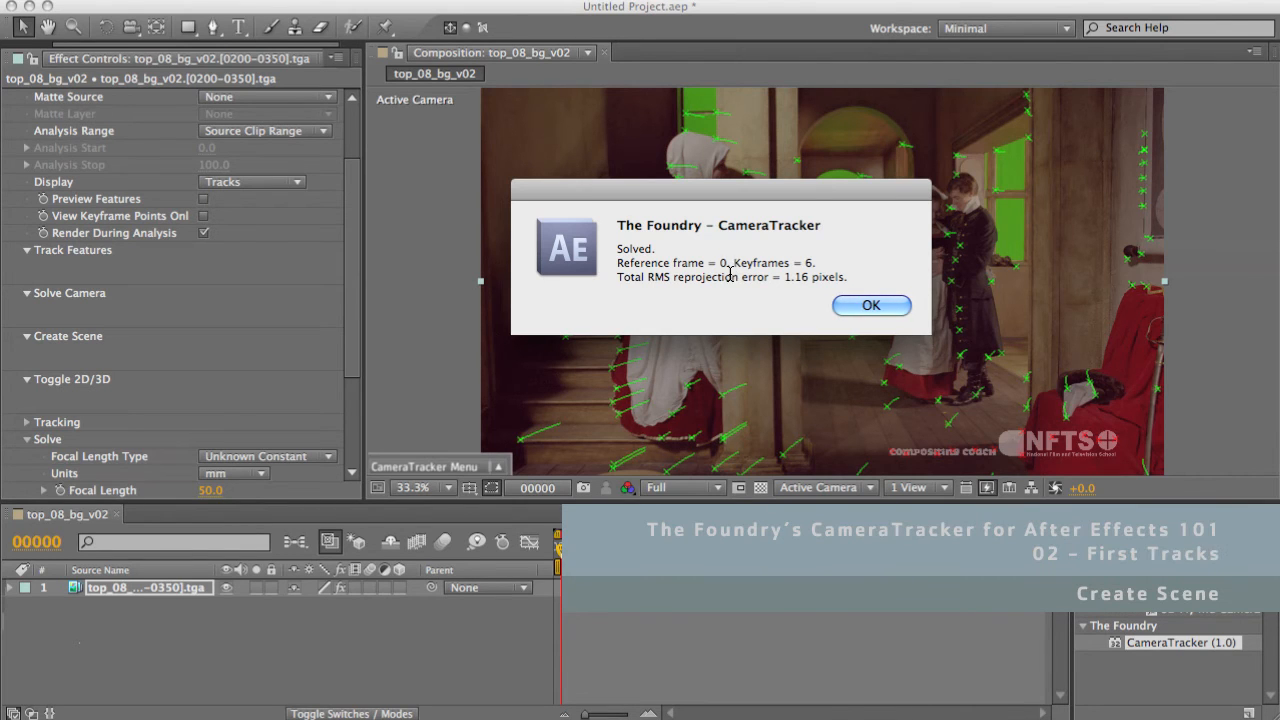
click(871, 305)
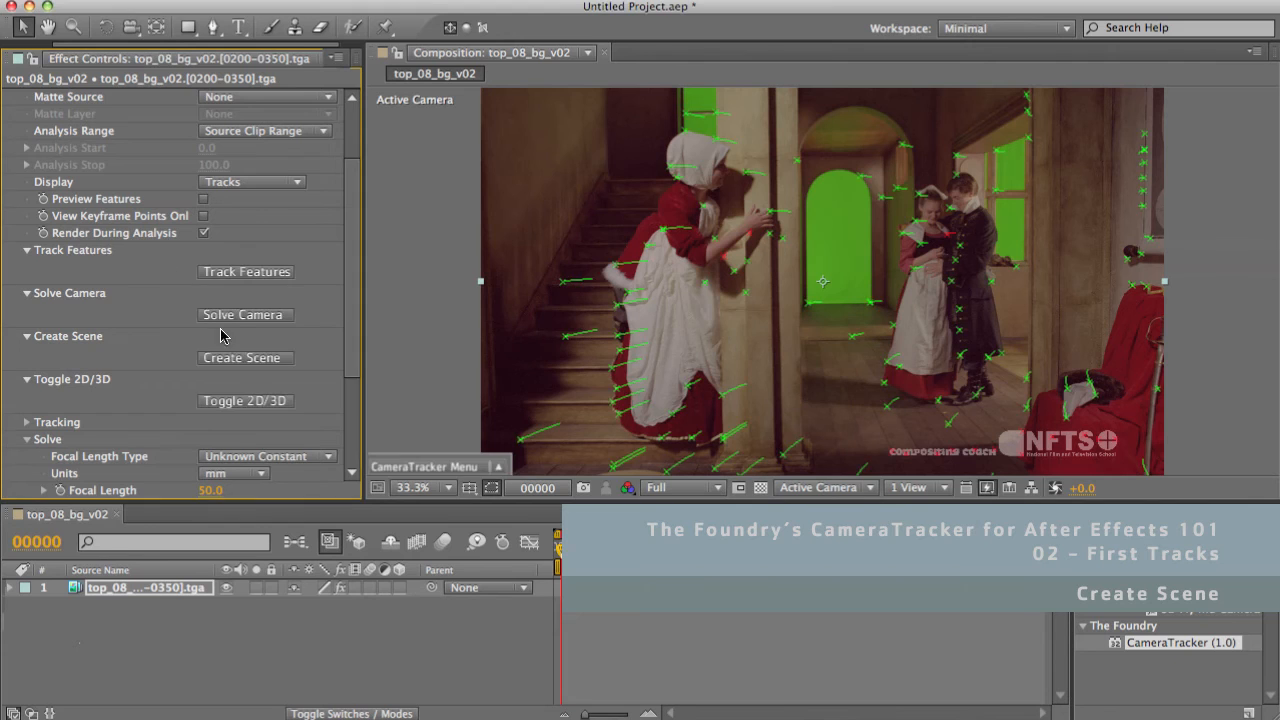
Create the scene from the solved camera and show the composition in Custom View 1.
click(240, 358)
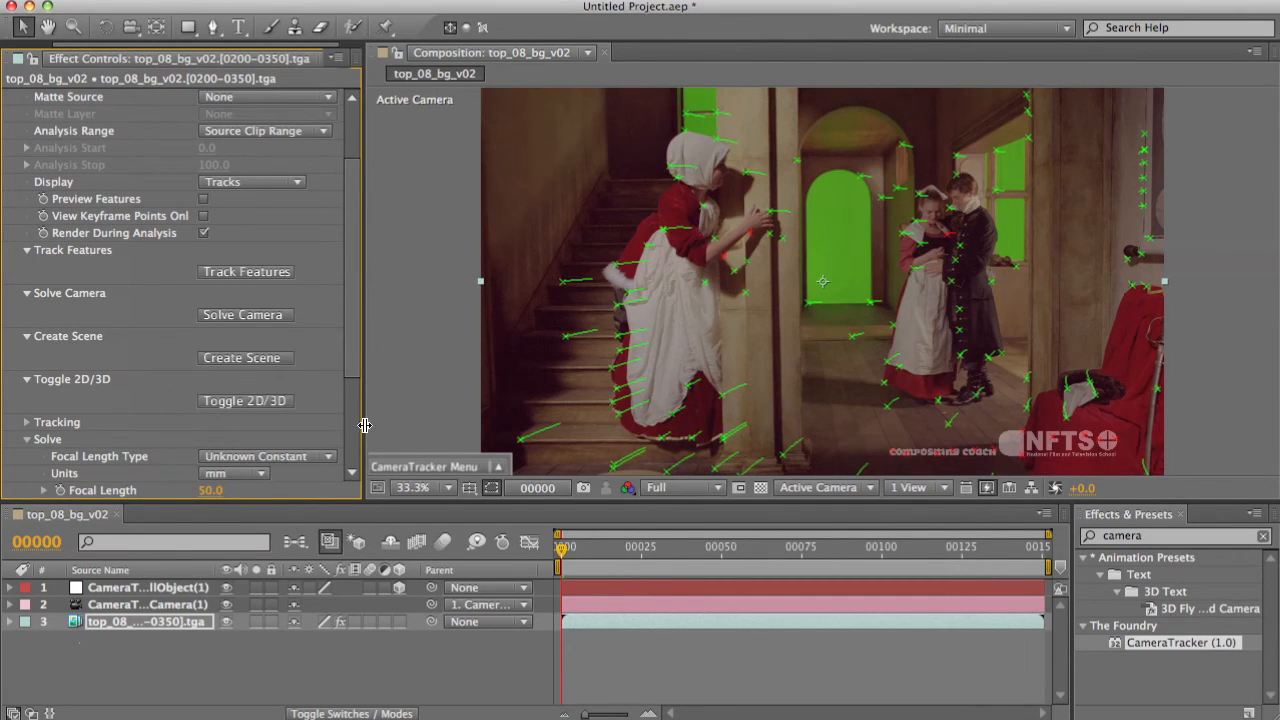
click(858, 487)
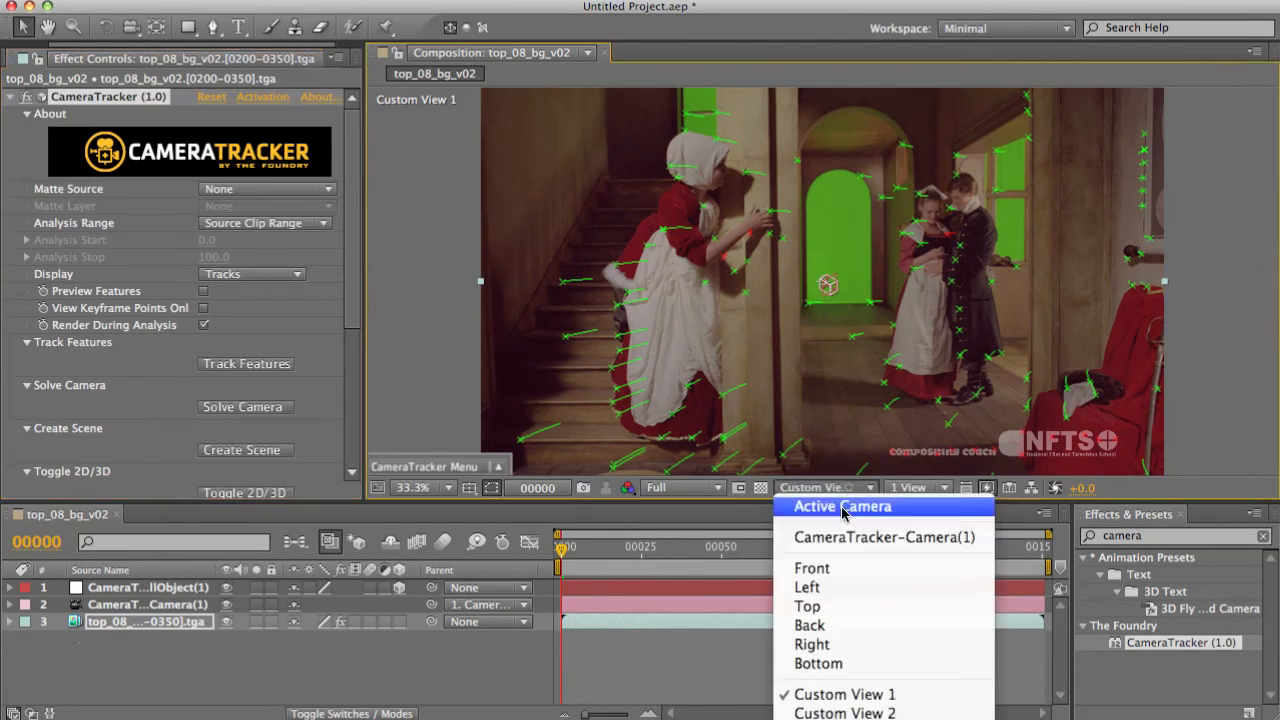
click(870, 694)
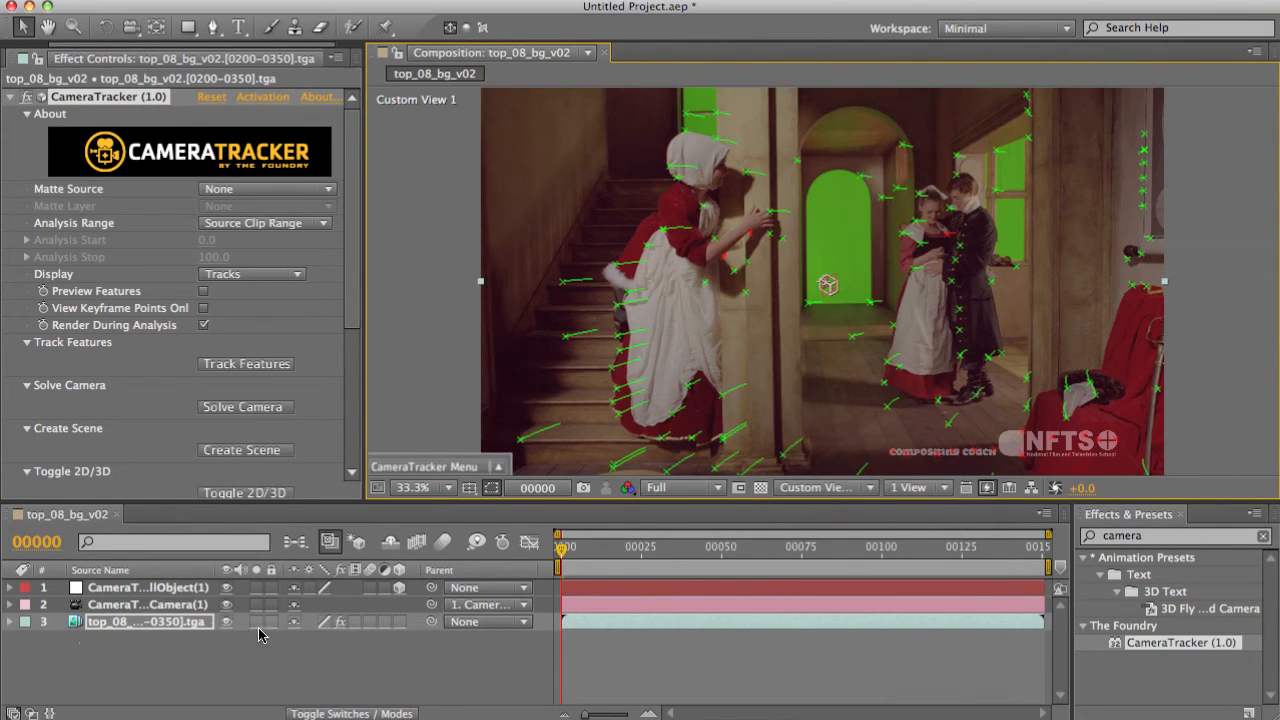
Hide the footage layer and select the CameraTracker camera to examine its motion path through the shot.
click(226, 621)
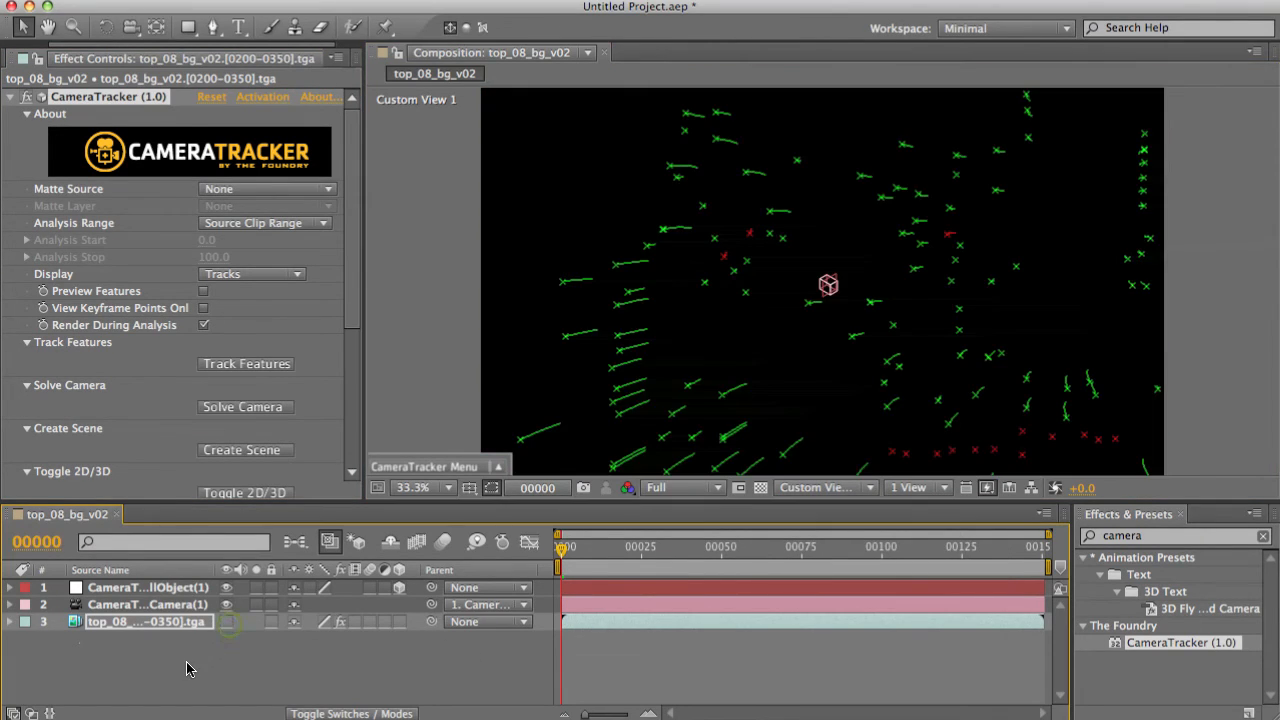
click(146, 605)
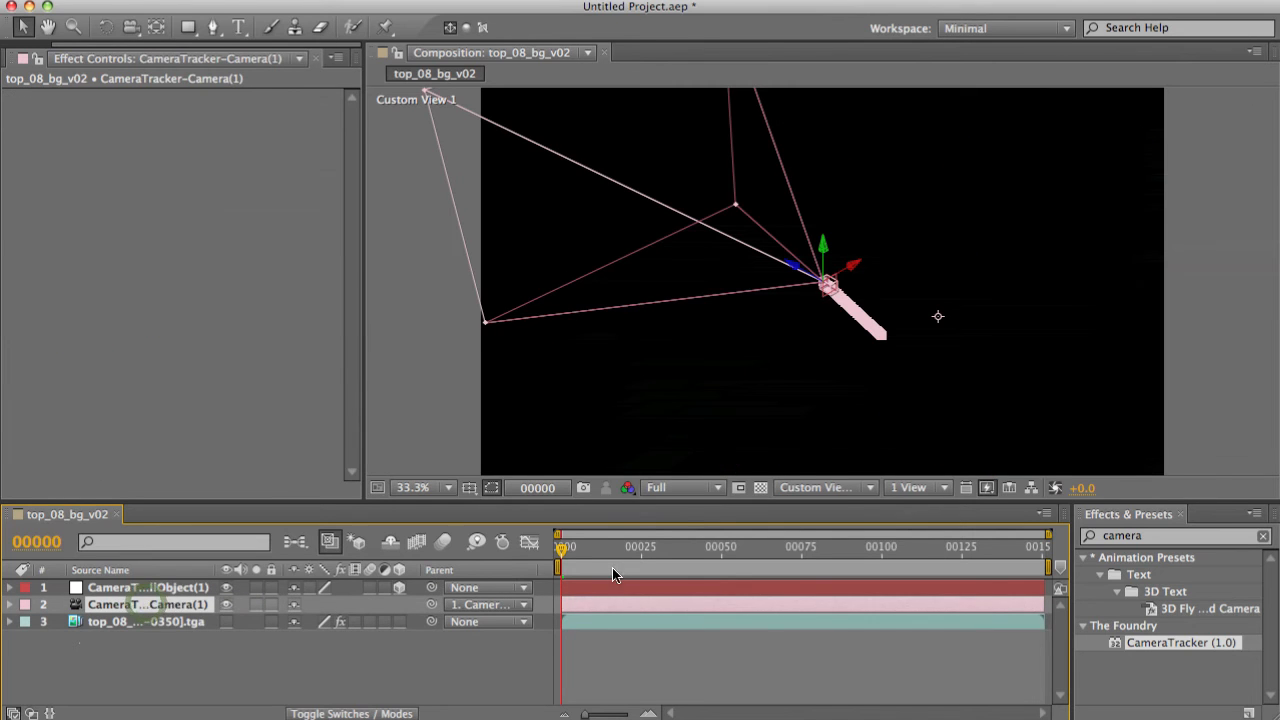
drag(560, 550, 552, 578)
key(p)
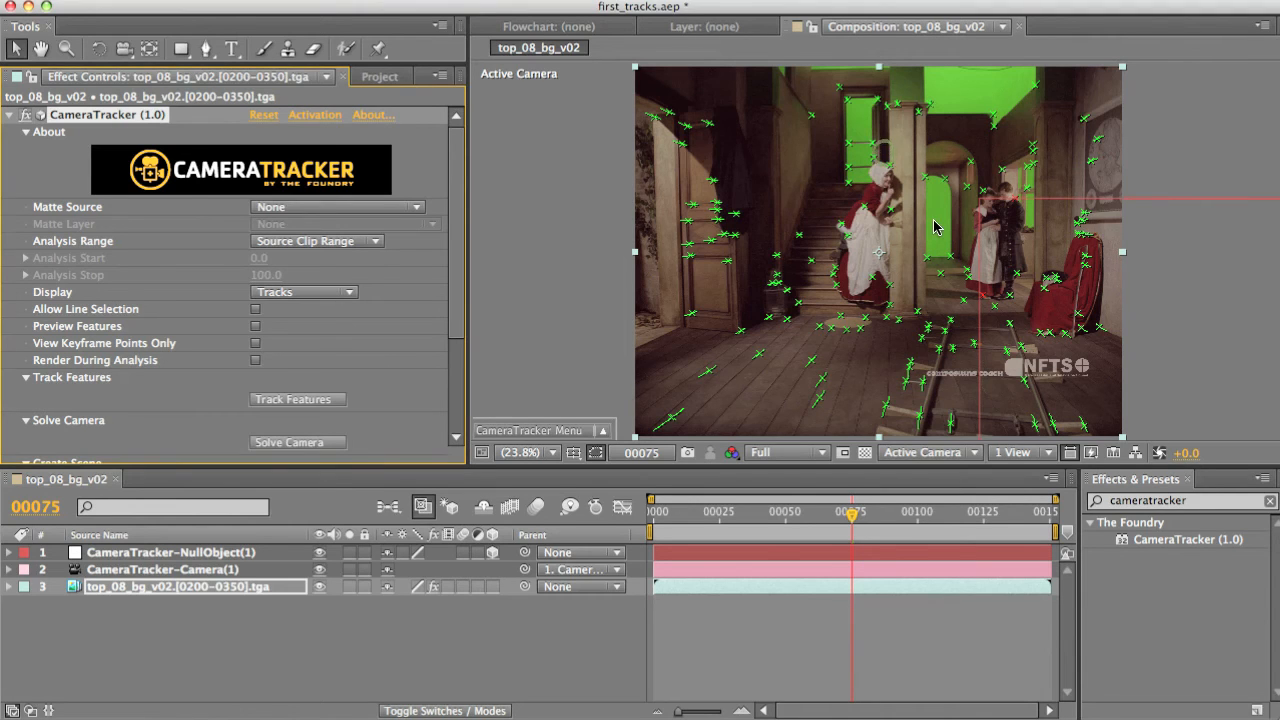
Select the track points on the pillar beside the maid at frame 75 and create a null object from them.
drag(887, 166, 855, 120)
click(566, 432)
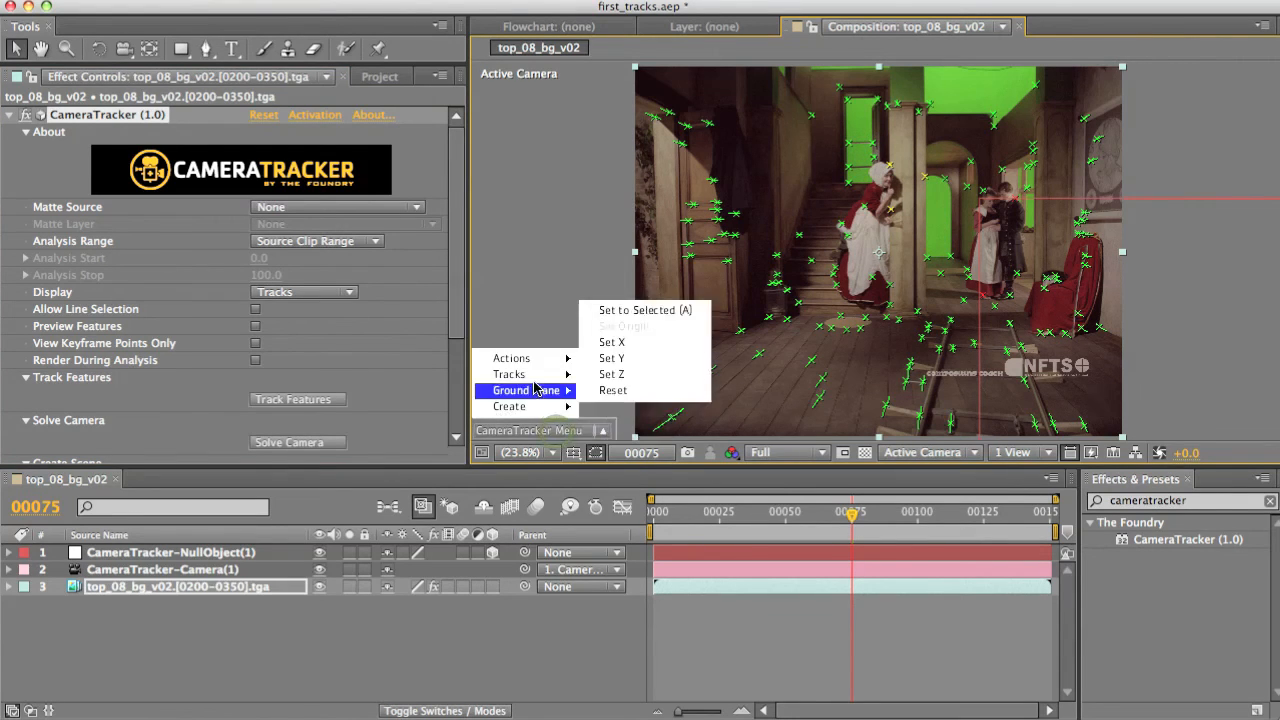
mouse_move(561, 410)
click(608, 326)
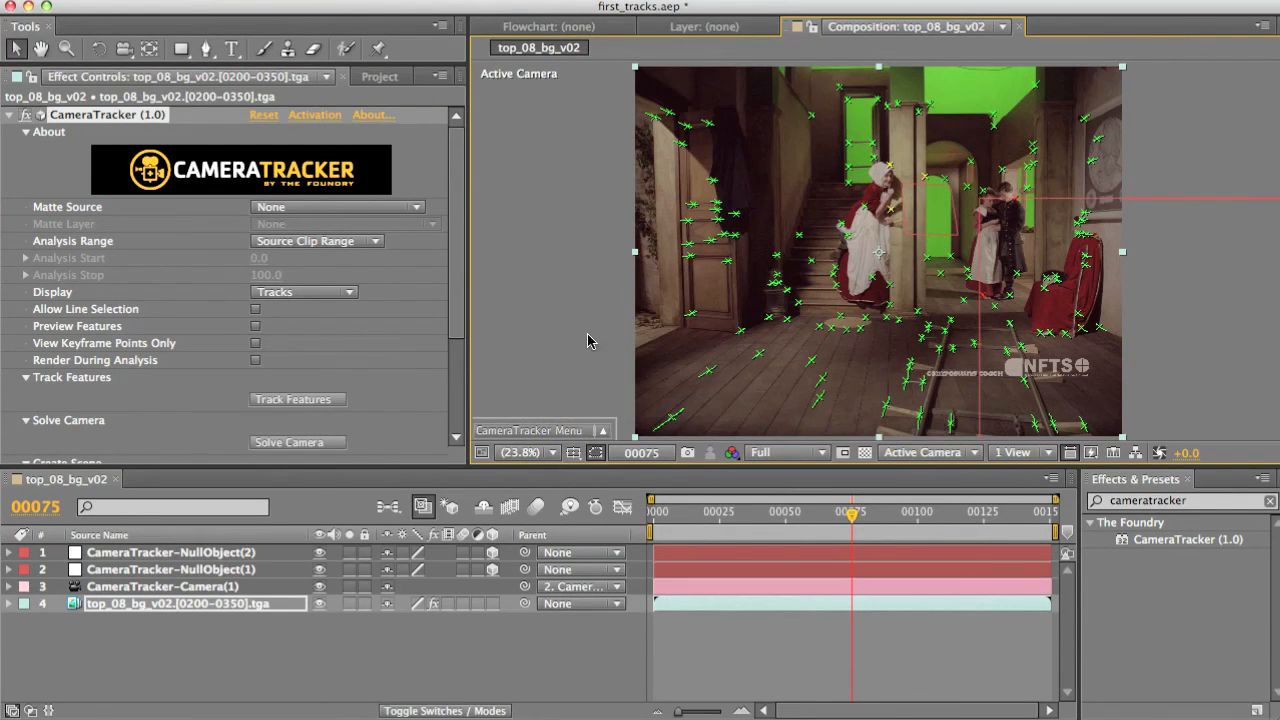
Add a text layer reading "ssh!" to the composition.
click(231, 48)
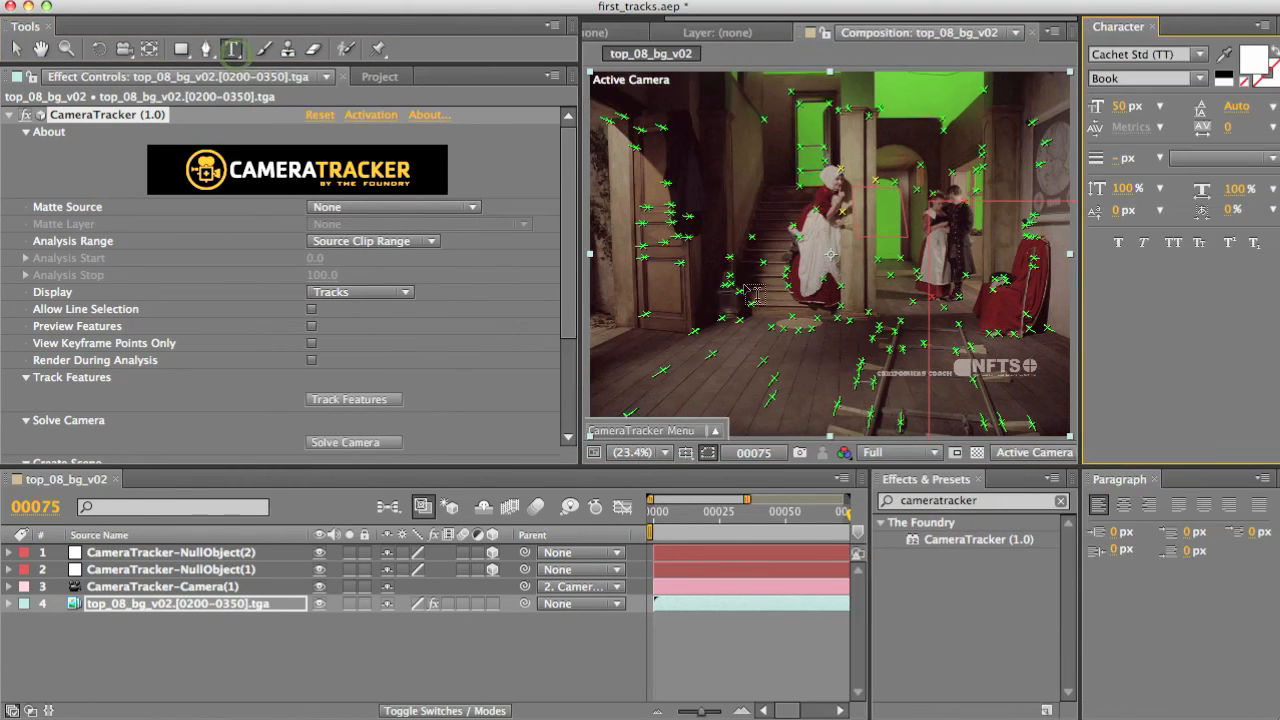
click(821, 252)
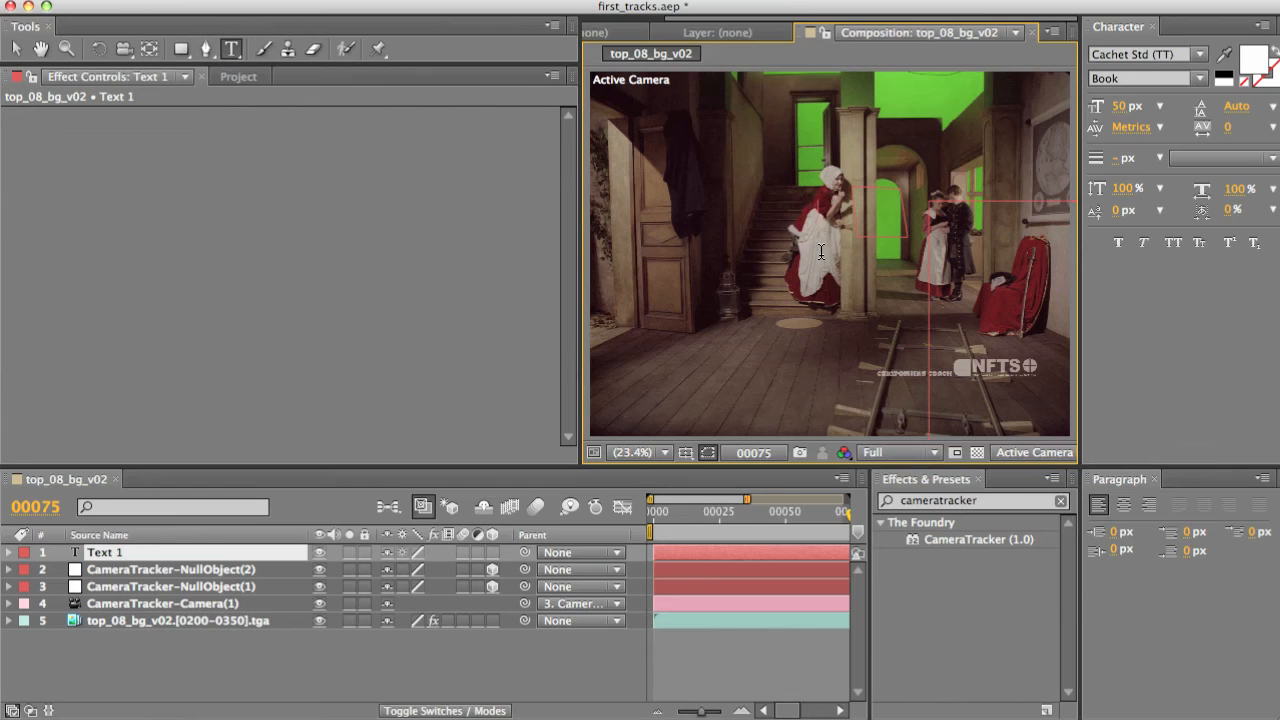
text(ssh!)
Make the "ssh!" text layer 3D and parent it to CameraTracker-NullObject(2).
click(130, 555)
click(492, 552)
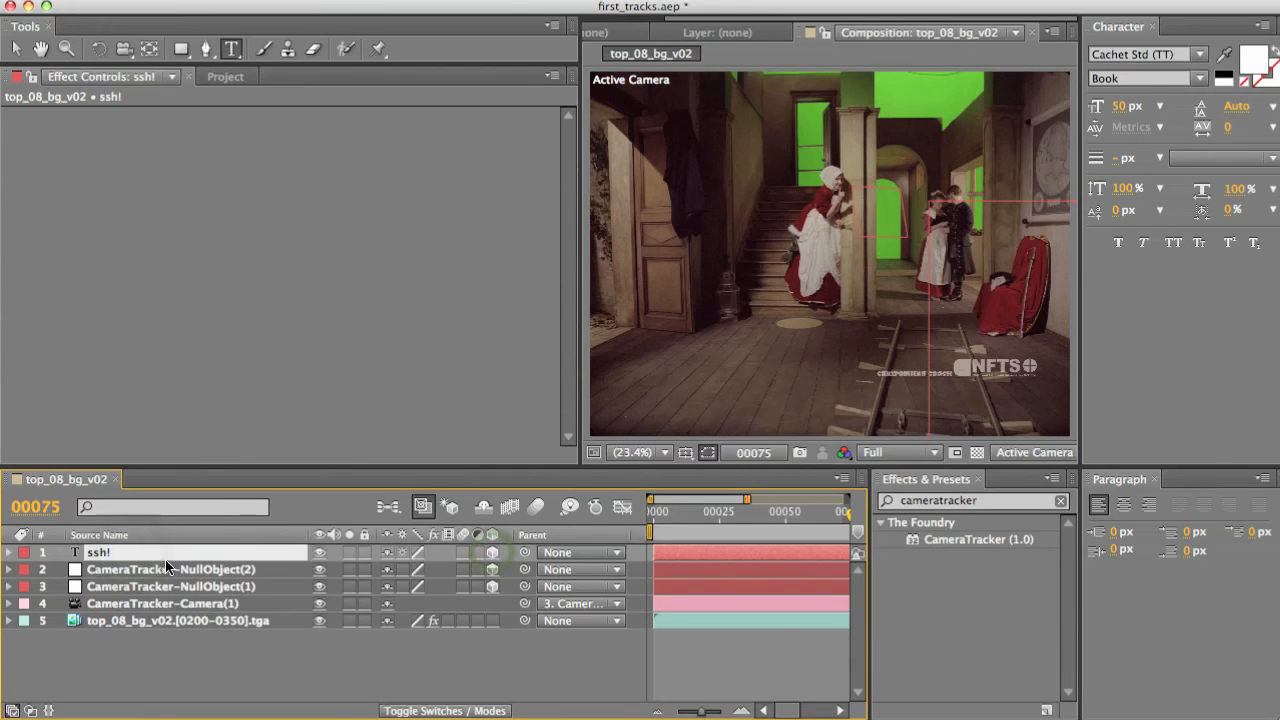
click(583, 552)
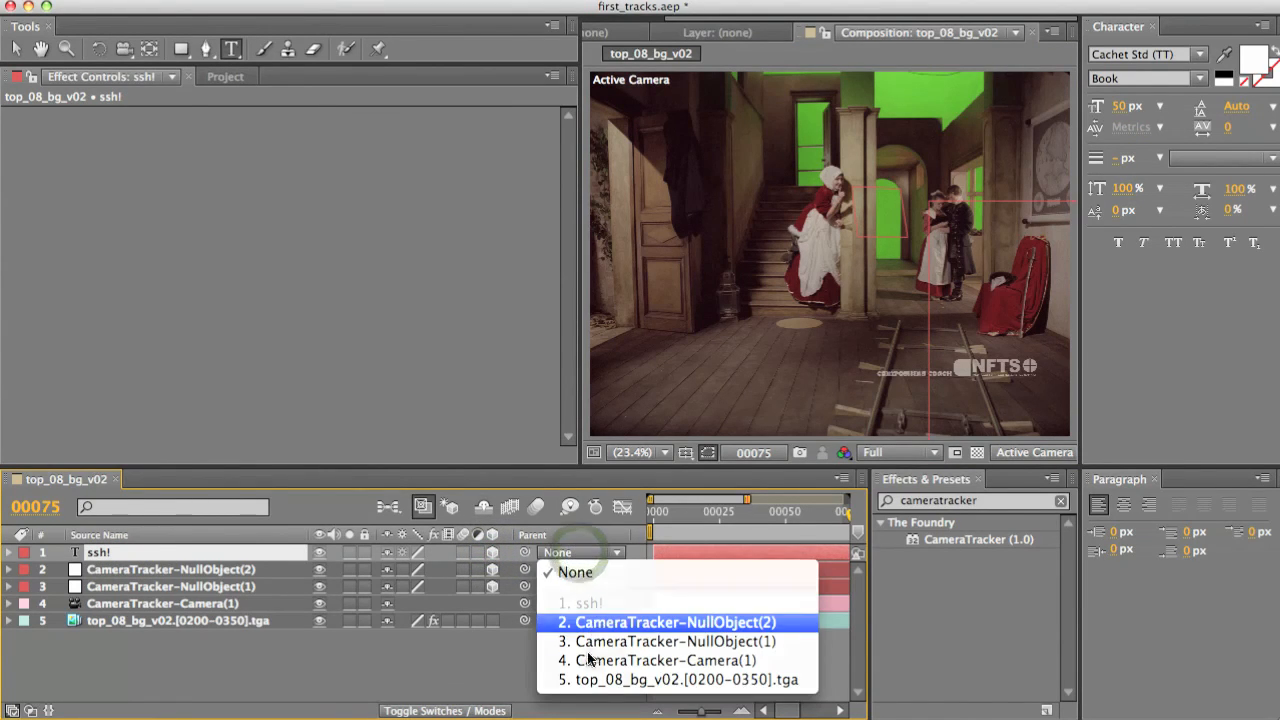
click(600, 622)
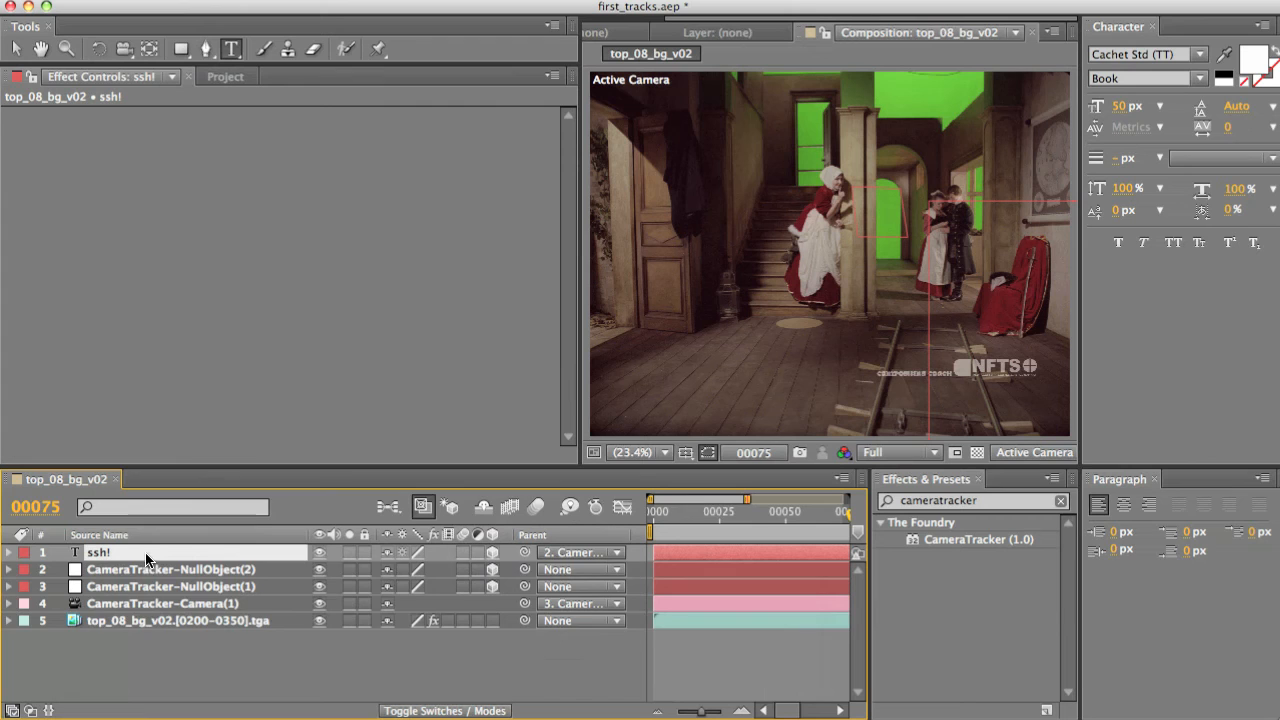
Set the "ssh!" layer's position to 0, 0, 0 and reveal its orientation and rotation properties.
key(p)
click(392, 569)
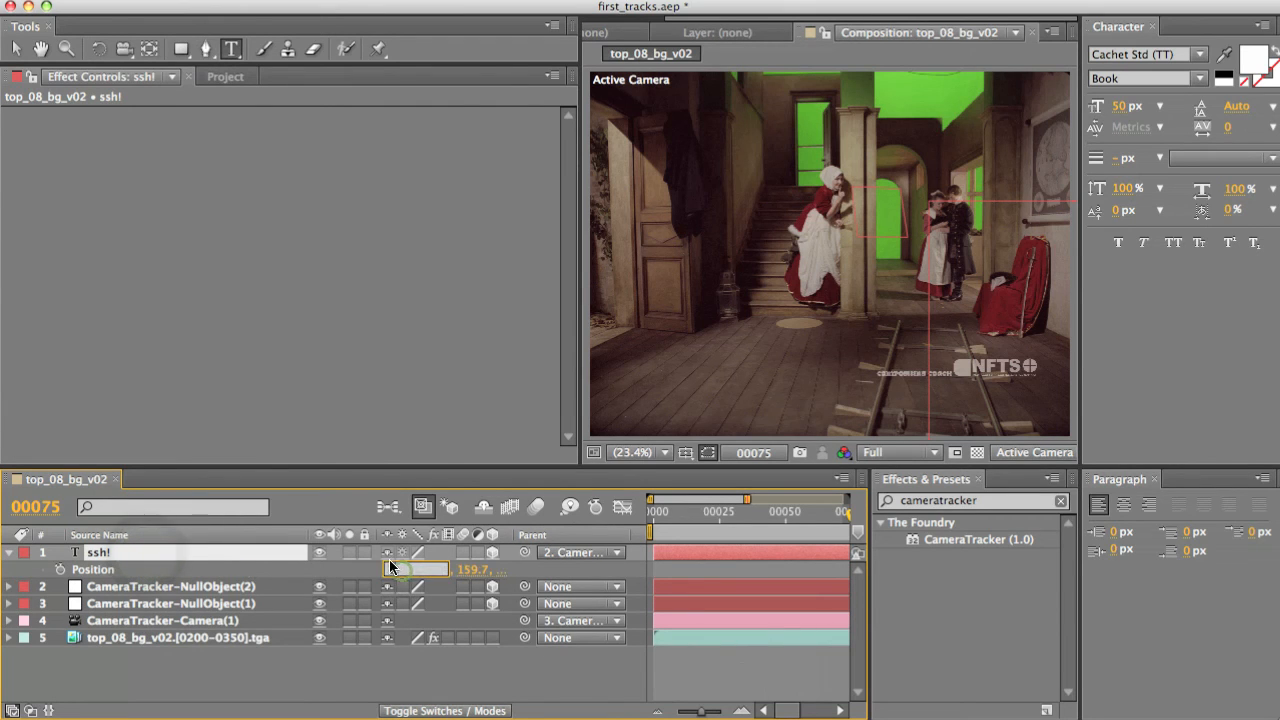
text(0)
key(Tab)
text(0)
key(Tab)
text(0)
key(Return)
click(108, 553)
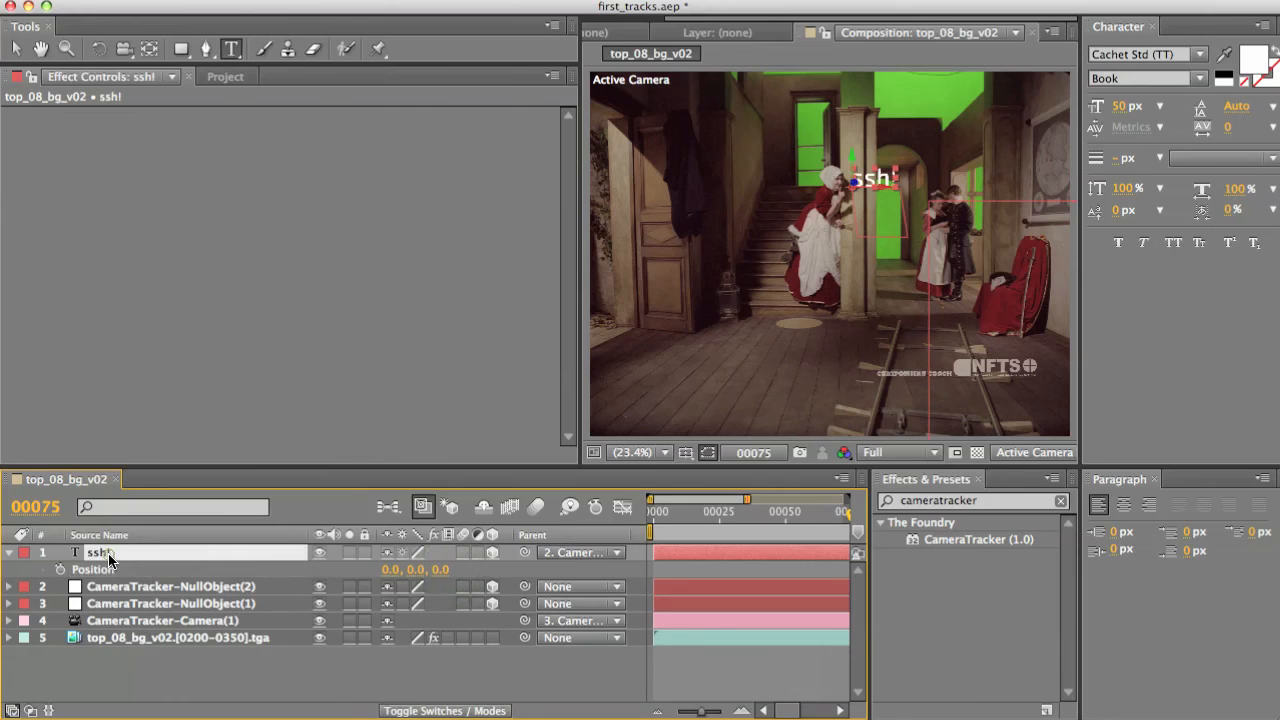
key(r)
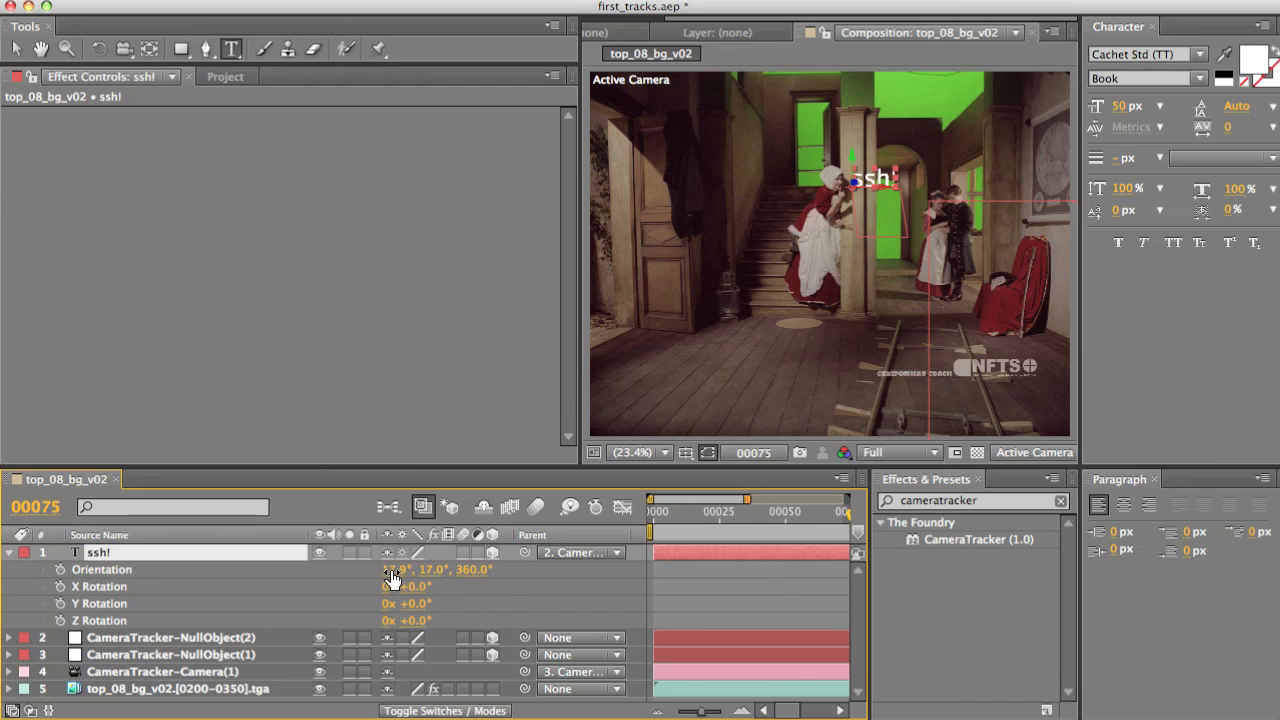
Offset the "ssh!" layer's position to 13.0, 28.0, 0.0 and play a preview of the shot.
click(202, 552)
key(p)
drag(392, 571, 442, 577)
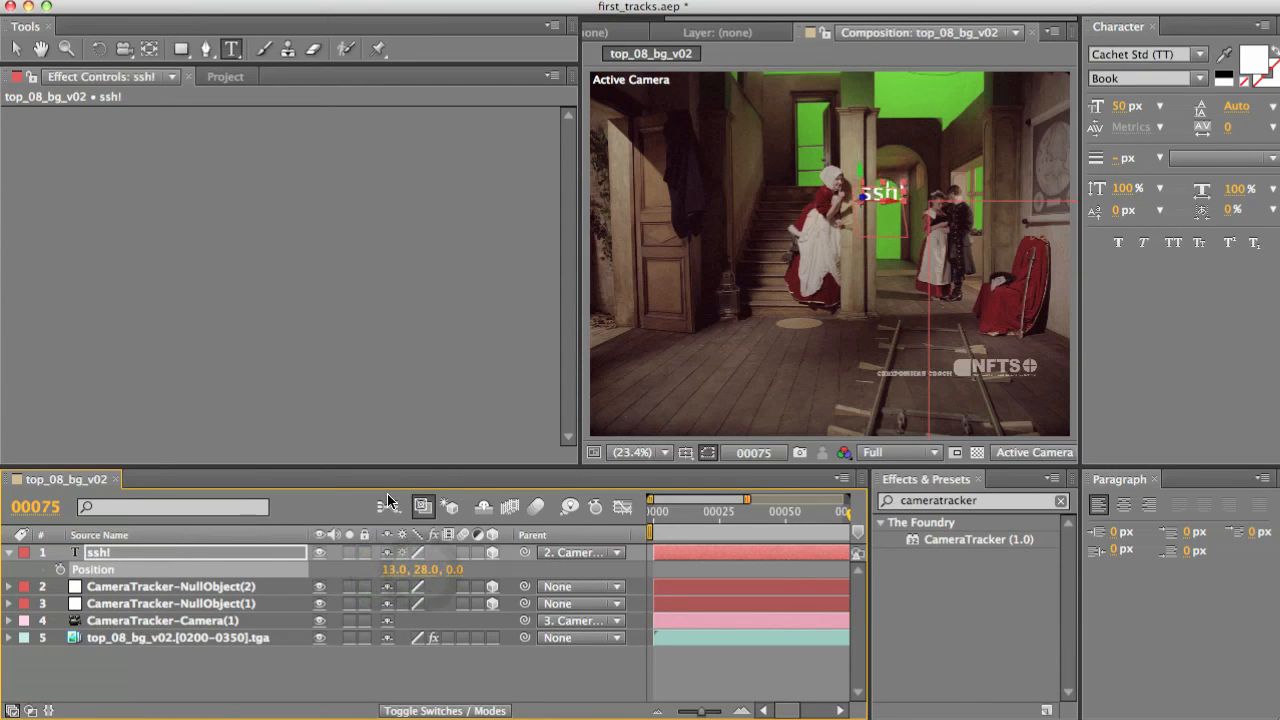
key(KP_0)
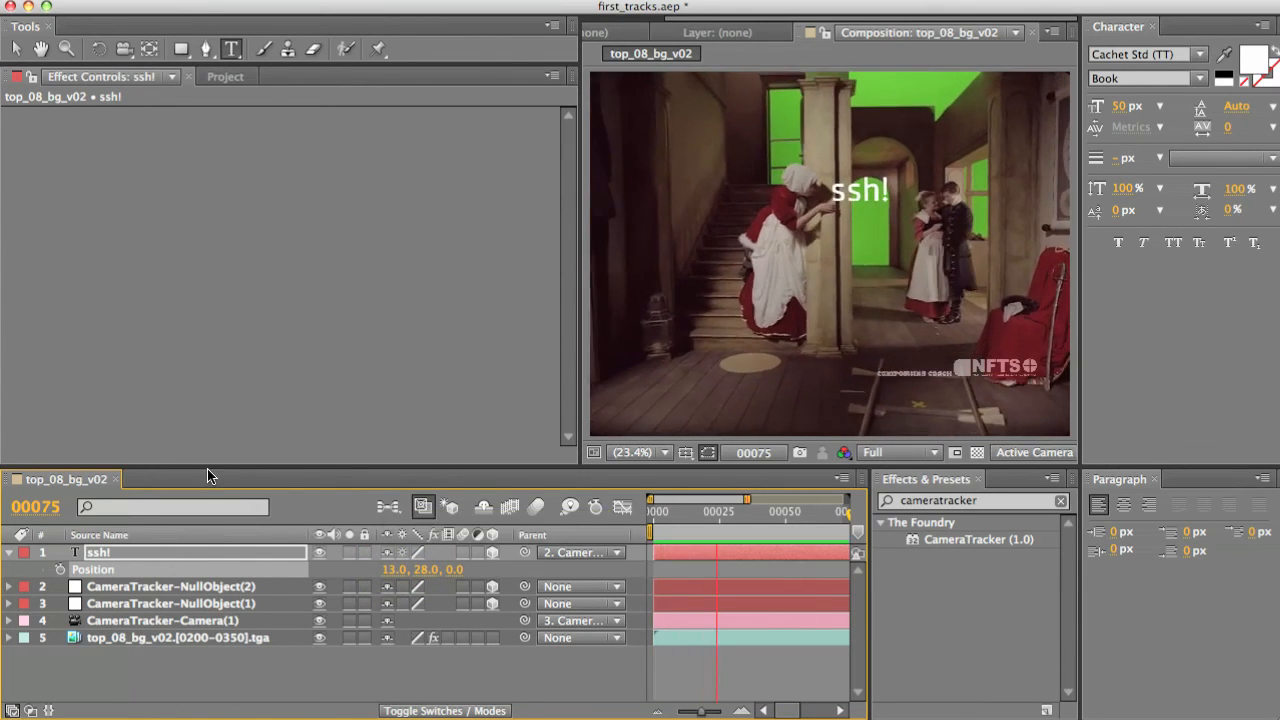